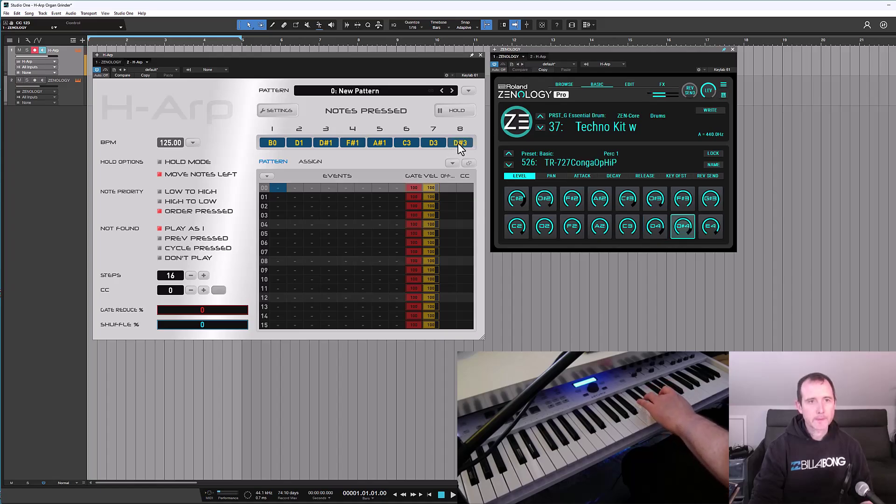
# - Enter kick value 1 on steps 00, 04, 08 and 12 in H-Arp's first event column
pyautogui.click(279, 197)
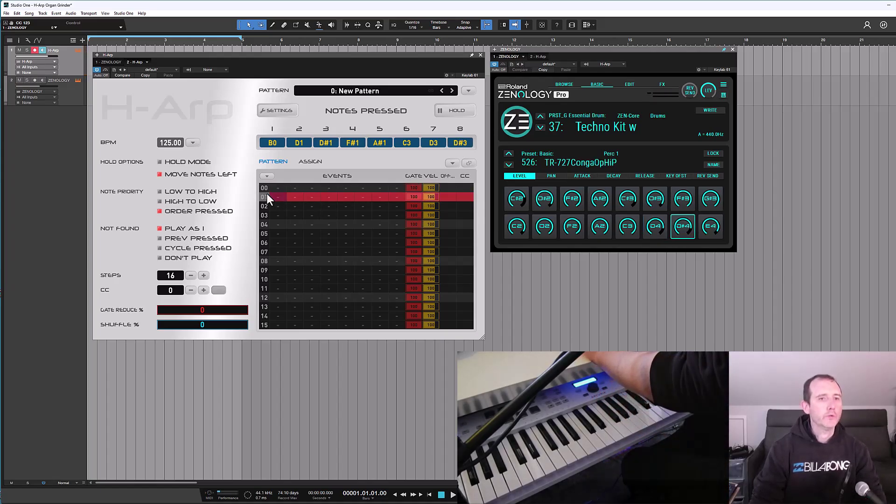
pyautogui.click(280, 189)
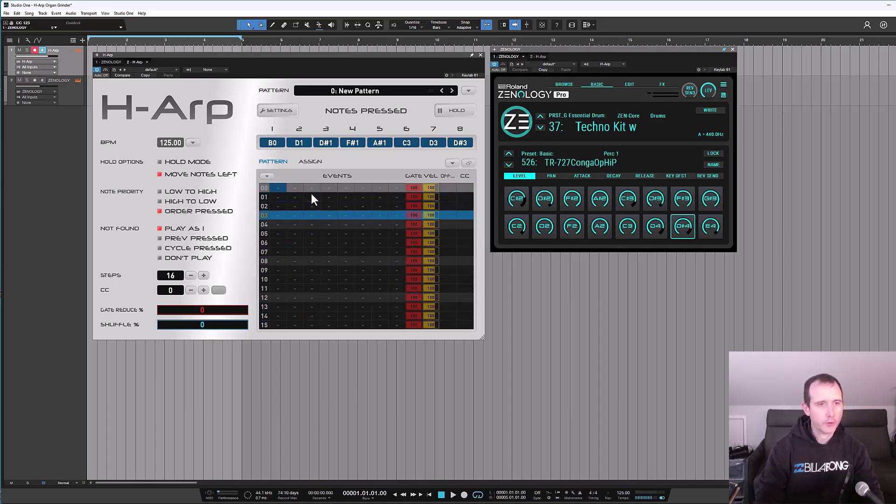
pyautogui.write('1')
pyautogui.press('Down')
pyautogui.press('Down')
pyautogui.press('Down')
pyautogui.write('1')
pyautogui.press('Down')
pyautogui.press('Down')
pyautogui.press('Down')
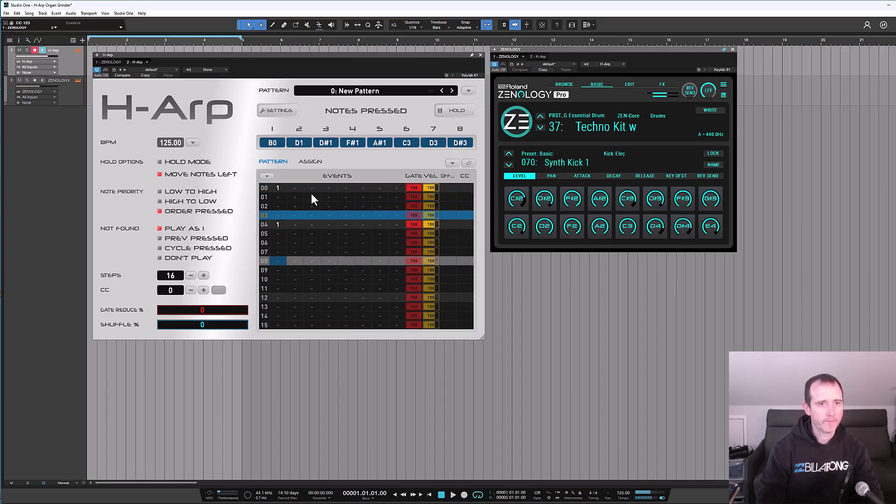
pyautogui.write('1')
pyautogui.press('Down')
pyautogui.press('Down')
pyautogui.press('Down')
pyautogui.write('1')
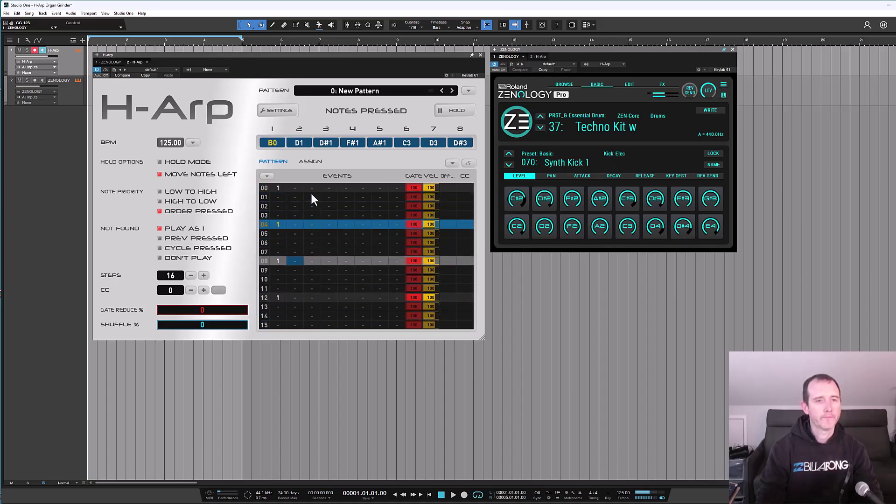
# - Add value 2 on step 15 and clap value 3 on steps 04 and 12
pyautogui.press('Down')
pyautogui.press('Down')
pyautogui.press('Right')
pyautogui.write('2')
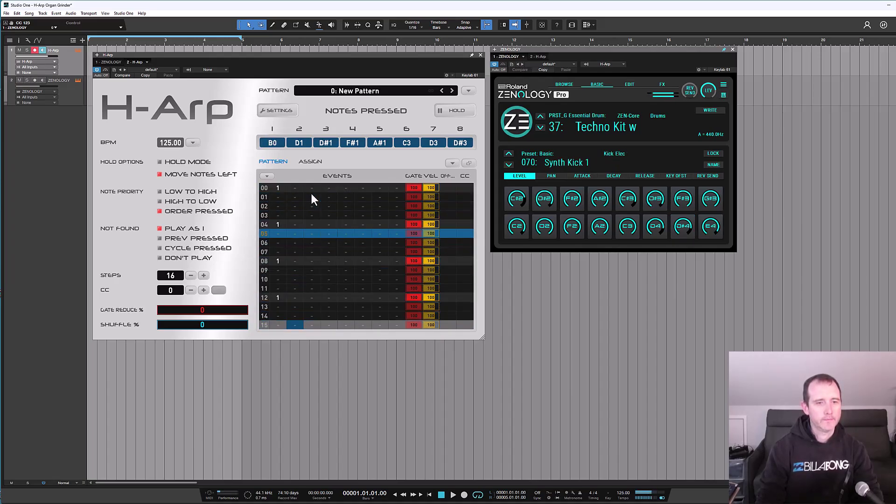
pyautogui.press('Up')
pyautogui.press('Up')
pyautogui.press('Up')
pyautogui.press('Up')
pyautogui.press('Up')
pyautogui.press('Up')
pyautogui.press('Up')
pyautogui.press('Up')
pyautogui.press('Up')
pyautogui.press('Up')
pyautogui.press('Up')
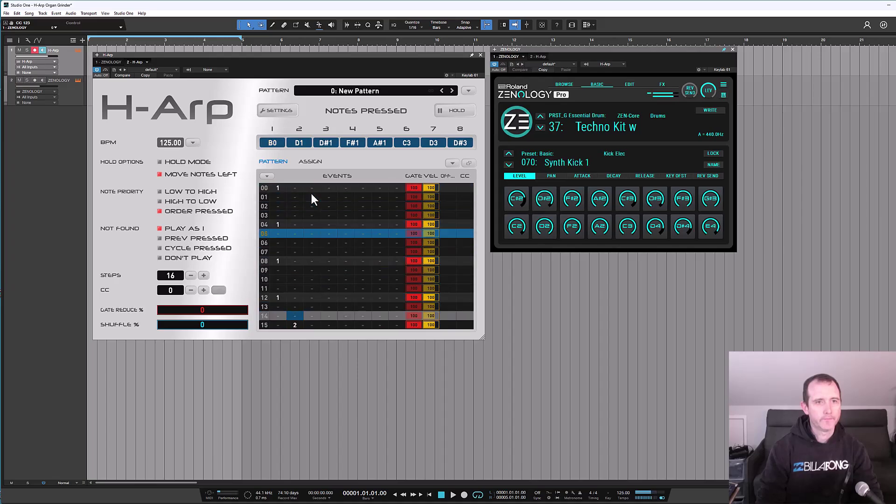
pyautogui.write('3')
pyautogui.press('Down')
pyautogui.press('Down')
pyautogui.press('Down')
pyautogui.press('Down')
pyautogui.press('Down')
pyautogui.press('Down')
pyautogui.press('Down')
pyautogui.press('Down')
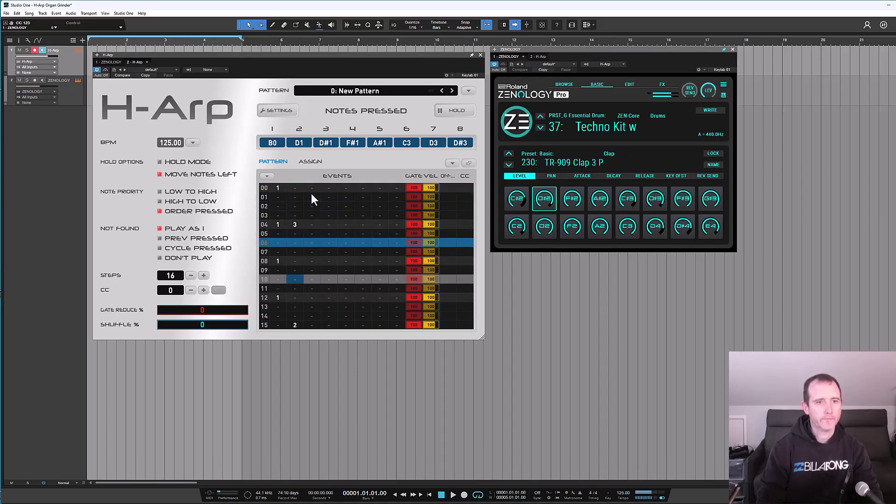
pyautogui.write('3')
# - Fill the third event column with alternating 4 and 5 hi-hat values down the steps
pyautogui.press('Down')
pyautogui.press('Right')
pyautogui.press('Up')
pyautogui.press('Up')
pyautogui.press('Up')
pyautogui.press('Up')
pyautogui.press('Up')
pyautogui.press('Up')
pyautogui.press('Up')
pyautogui.press('Up')
pyautogui.press('Up')
pyautogui.press('Up')
pyautogui.press('Up')
pyautogui.press('Up')
pyautogui.press('Up')
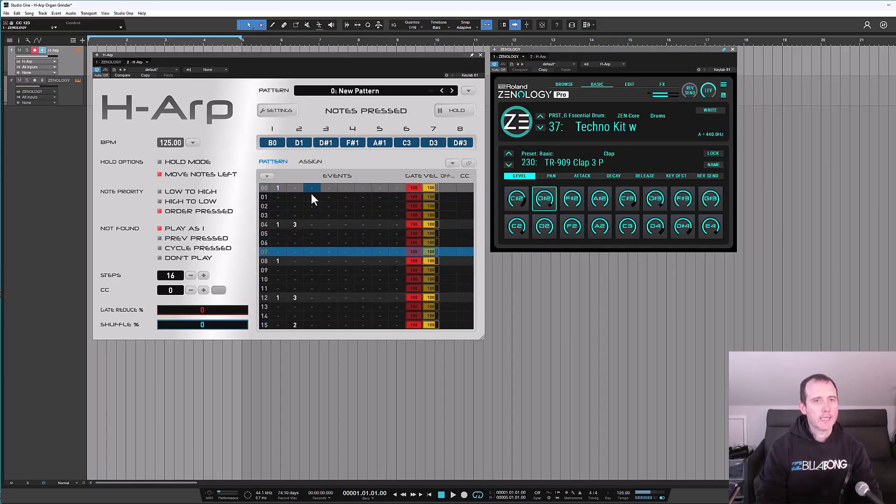
pyautogui.write('4')
pyautogui.press('Down')
pyautogui.press('Down')
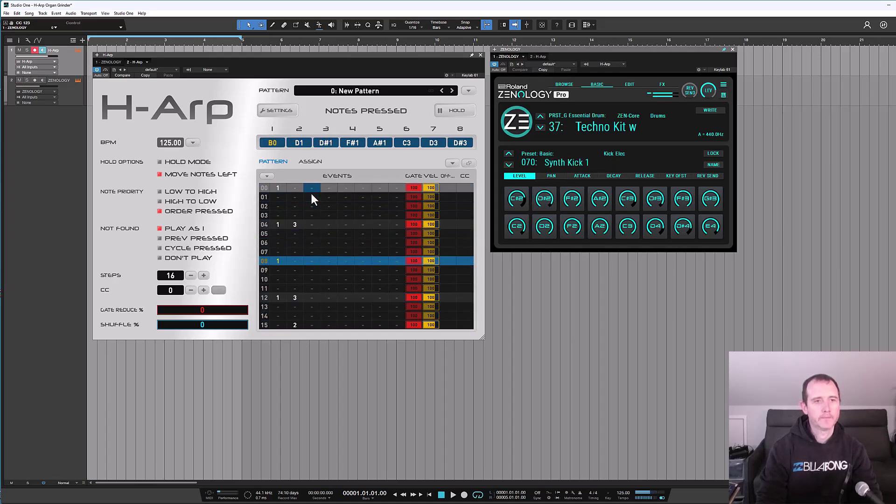
pyautogui.press('5')
pyautogui.press('Down')
pyautogui.press('4')
pyautogui.press('Down')
pyautogui.press('5')
pyautogui.press('Down')
pyautogui.press('4')
pyautogui.press('Down')
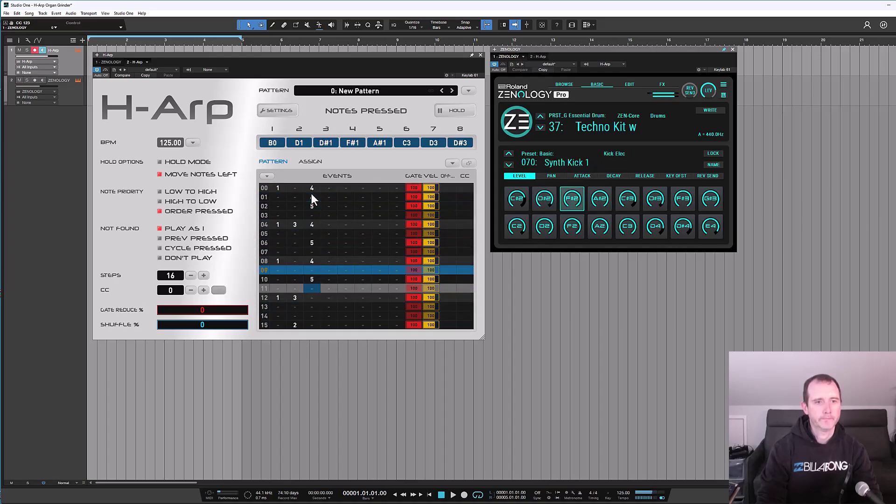
pyautogui.press('5')
pyautogui.press('Down')
pyautogui.press('4')
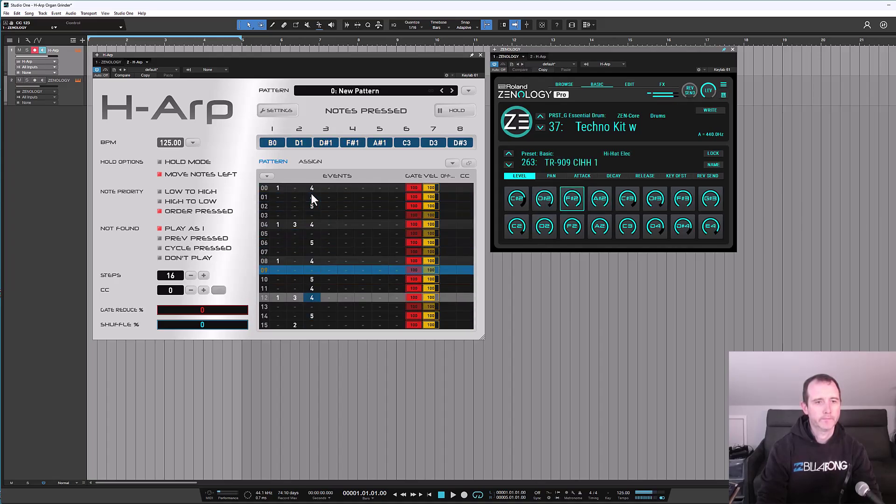
pyautogui.press('Down')
pyautogui.press('5')
pyautogui.press('Up')
pyautogui.press('Up')
pyautogui.press('Up')
pyautogui.press('4')
pyautogui.press('Down')
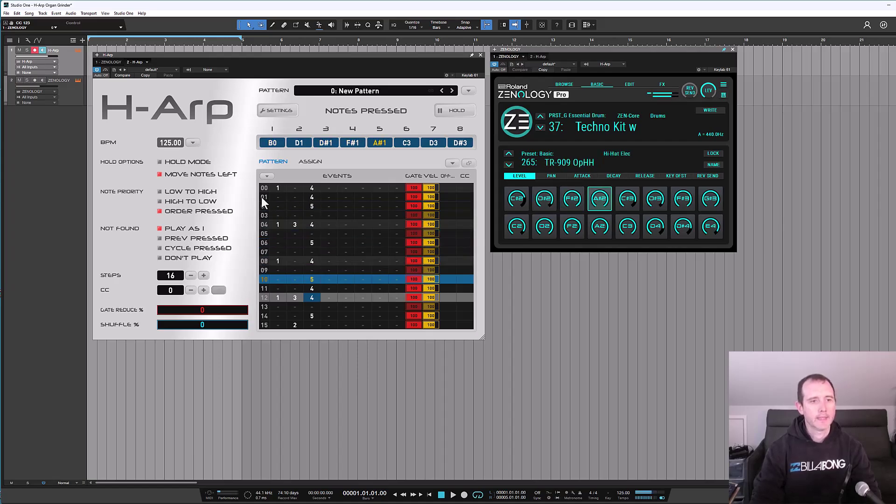
# - Raise the H-Arp pattern's Shuffle to 32% to swing it
pyautogui.moveTo(189, 327)
pyautogui.mouseDown()
pyautogui.moveTo(166, 326)
pyautogui.moveTo(186, 329)
pyautogui.mouseUp()
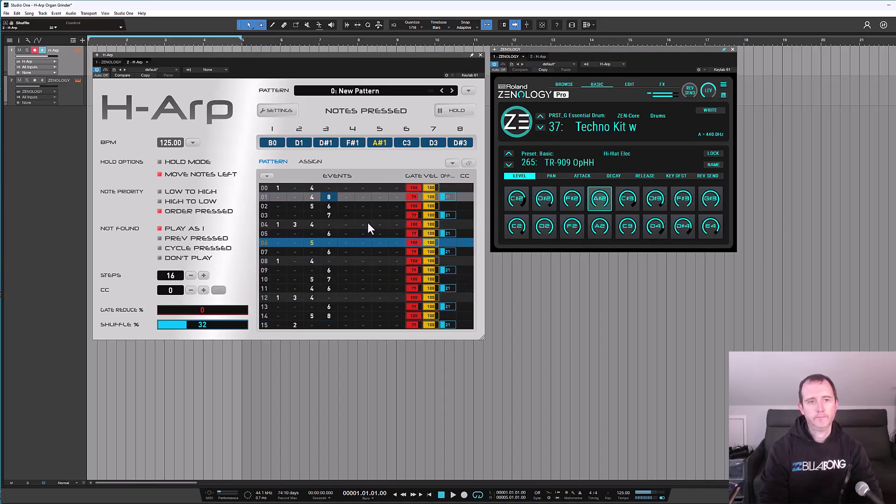
# - Release H-Arp's held kit notes, re-latch them to audition the pattern, then release again
pyautogui.click(460, 112)
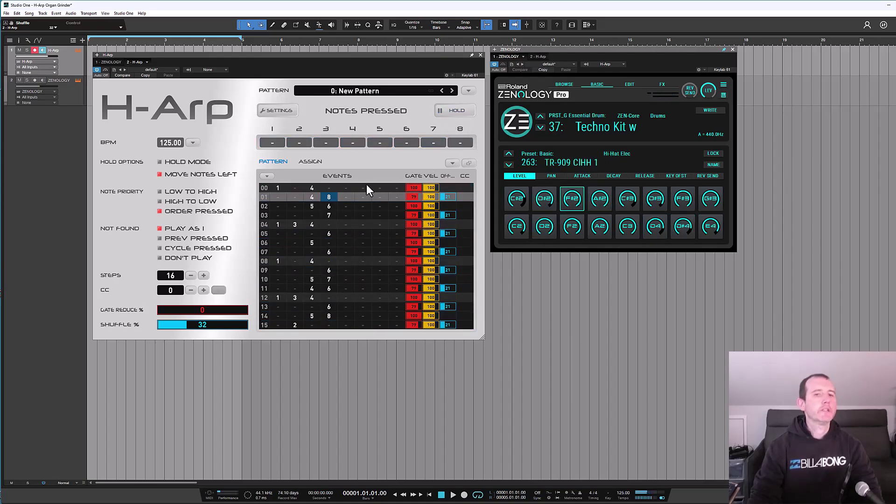
pyautogui.click(460, 109)
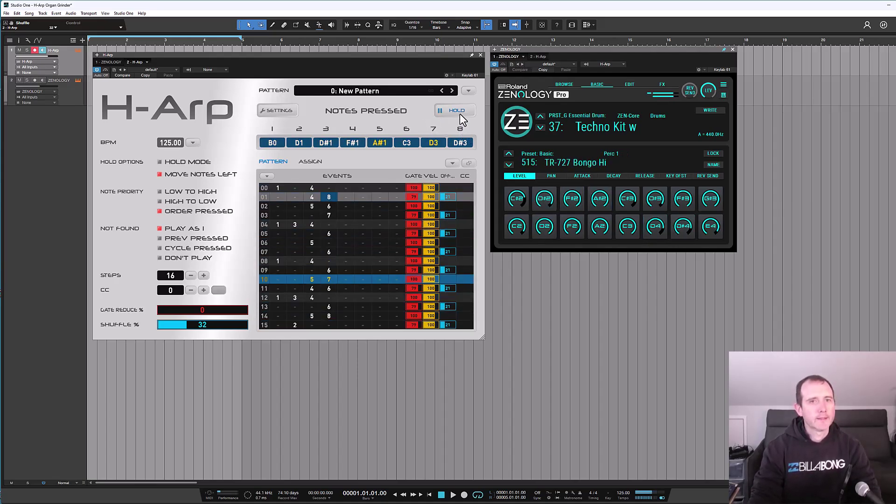
pyautogui.click(456, 110)
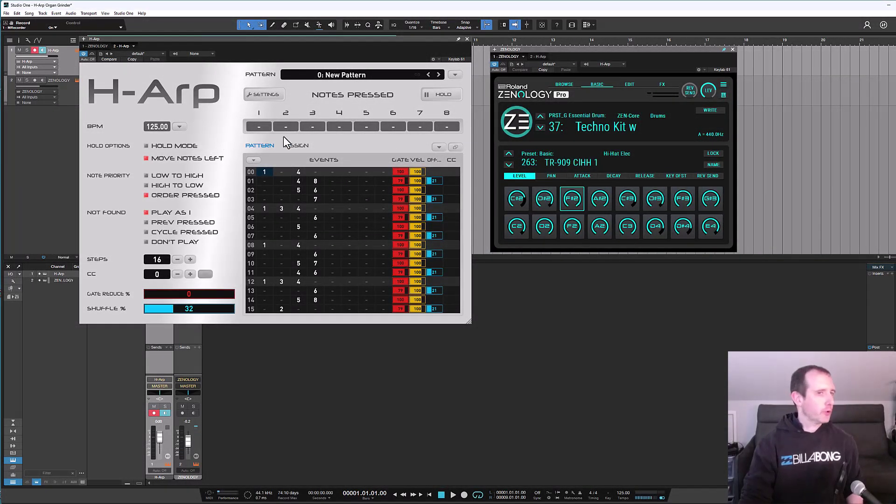
# - Release the old notes and latch a new held set (B0, E1, G#1, C#3, C#4) with HOLD
pyautogui.click(444, 95)
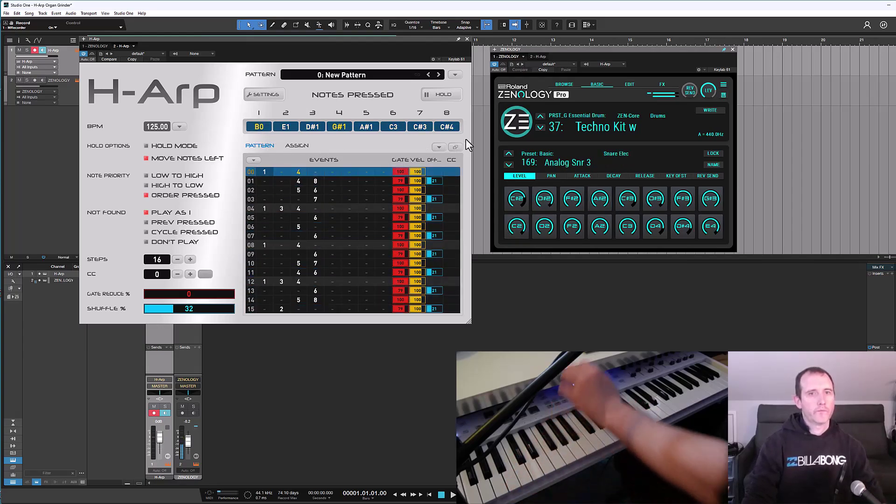
pyautogui.click(444, 97)
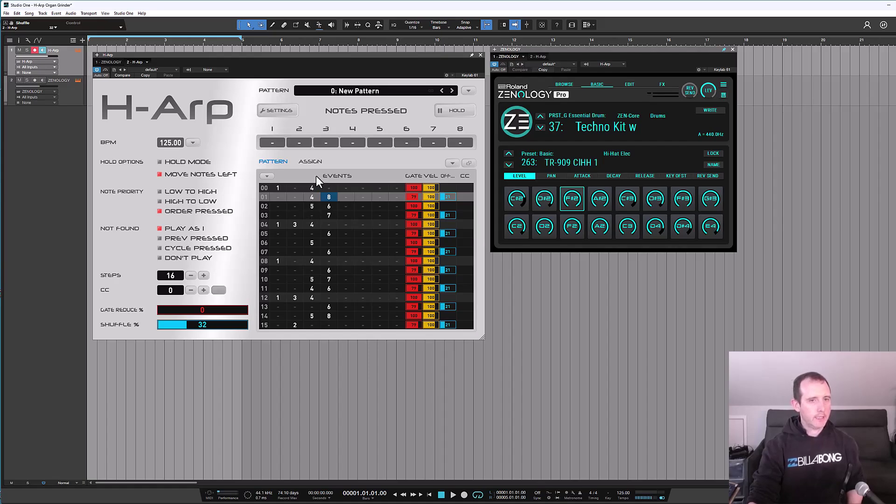
# - Learn the played kit notes from B0 into ASSIGN row 00 for key C2, then return to PATTERN
pyautogui.click(314, 161)
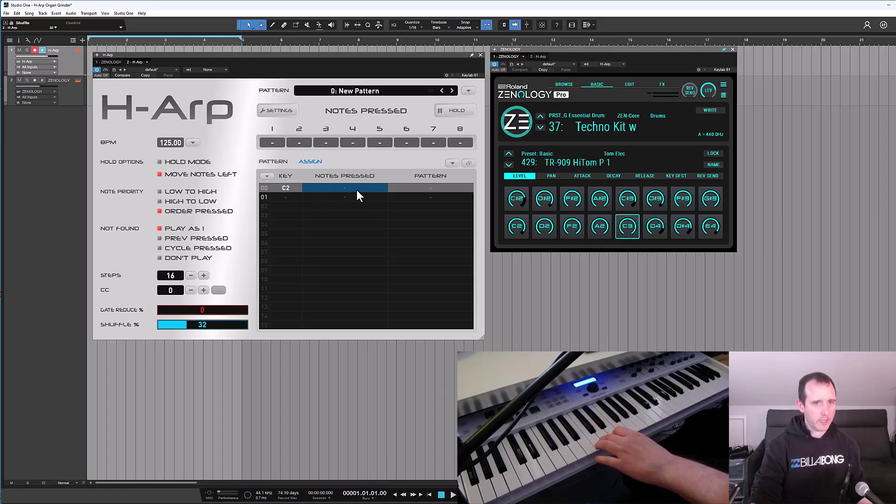
pyautogui.click(332, 188)
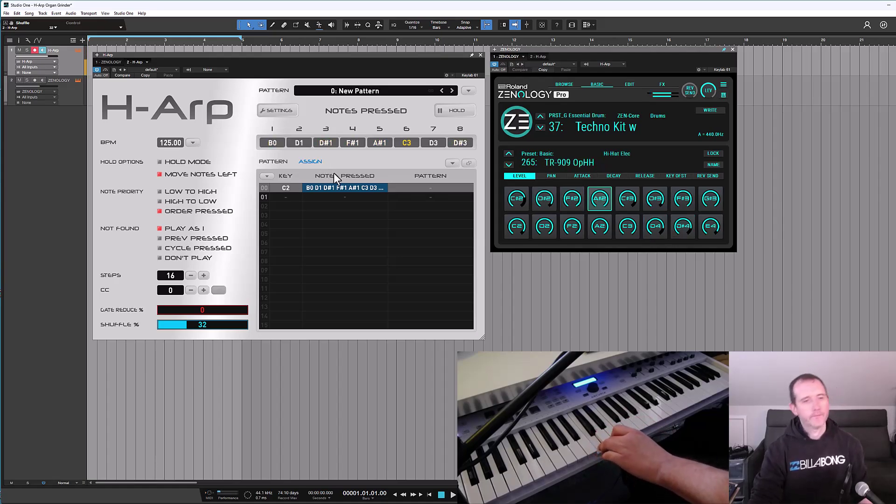
pyautogui.click(278, 162)
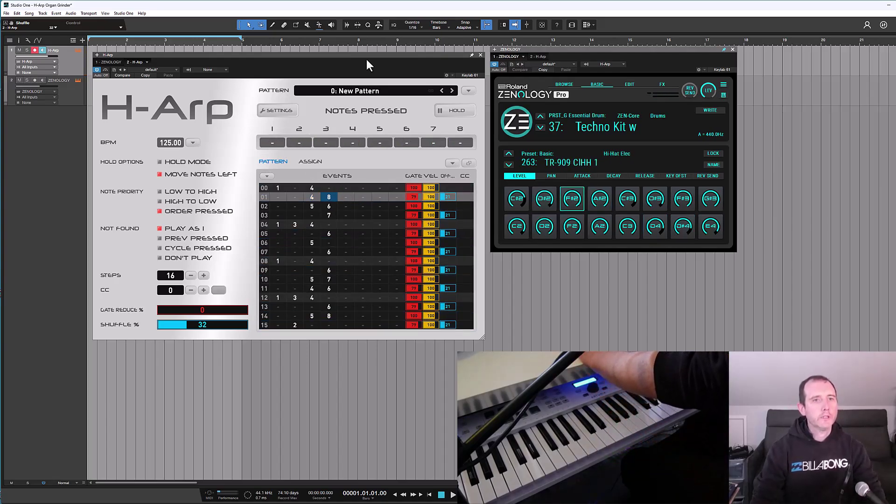
# - Audition the H-Arp pattern with HOLD, then export it as a clip onto the ZENOLOGY track
pyautogui.moveTo(352, 57); pyautogui.dragTo(335, 127)
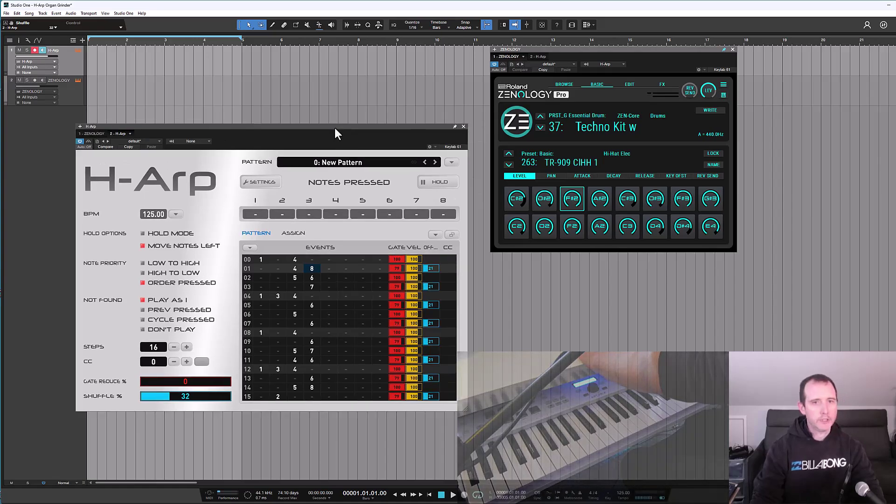
pyautogui.click(438, 182)
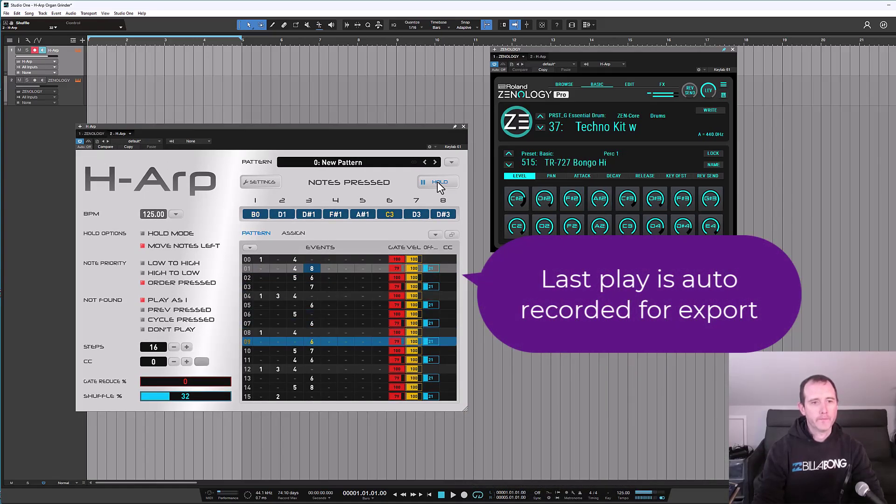
pyautogui.click(438, 182)
pyautogui.moveTo(452, 235); pyautogui.dragTo(125, 105)
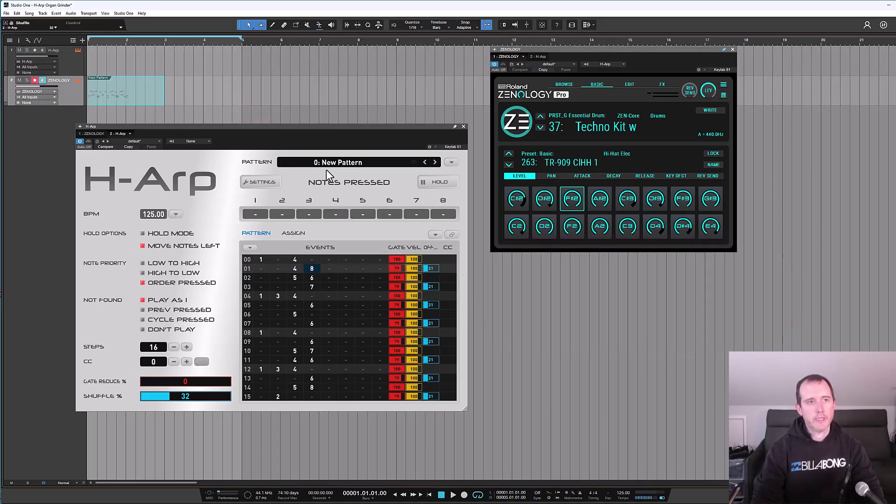
# - Trim the New Pattern clip to one bar, loop that bar and play it back
pyautogui.moveTo(155, 131); pyautogui.dragTo(552, 94)
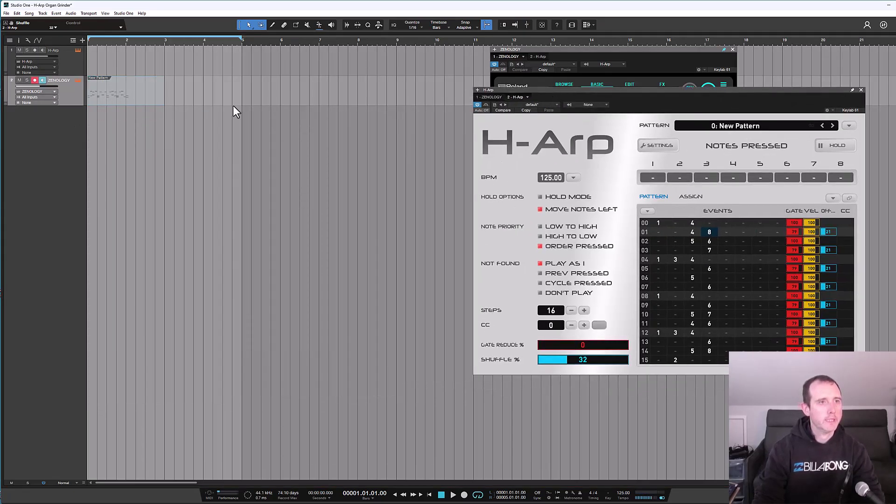
pyautogui.doubleClick(136, 102)
pyautogui.press('space')
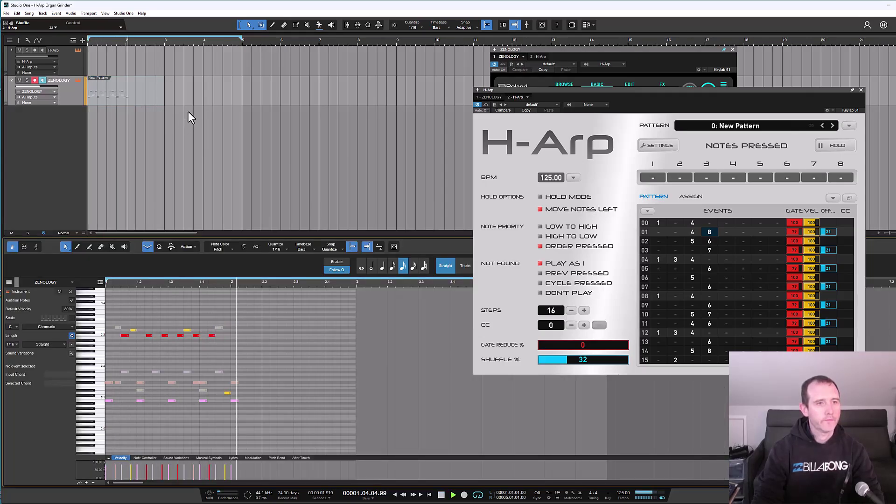
pyautogui.press('space')
pyautogui.moveTo(166, 96); pyautogui.dragTo(126, 101)
pyautogui.press('p')
pyautogui.press('space')
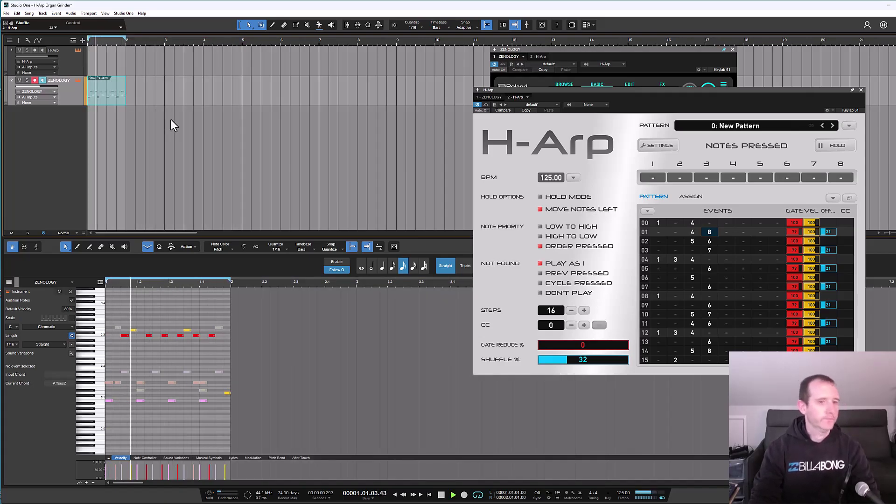
pyautogui.press('space')
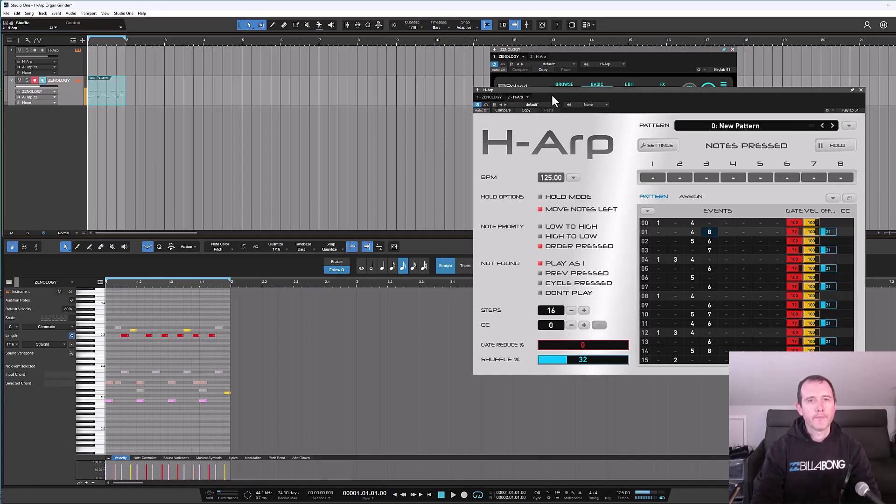
# - Switch H-Arp to the empty pattern '1: New Pattern' and select the H-Arp track
pyautogui.moveTo(551, 92); pyautogui.dragTo(259, 80)
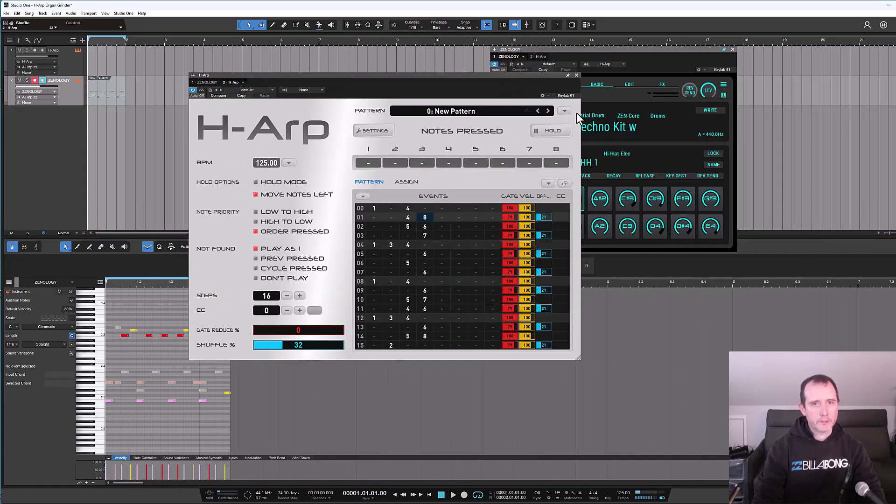
pyautogui.click(563, 112)
pyautogui.click(575, 142)
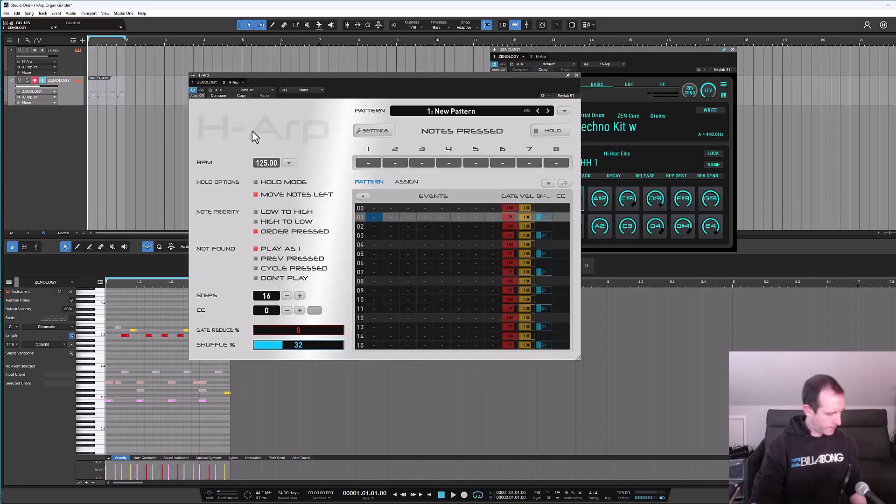
pyautogui.click(64, 68)
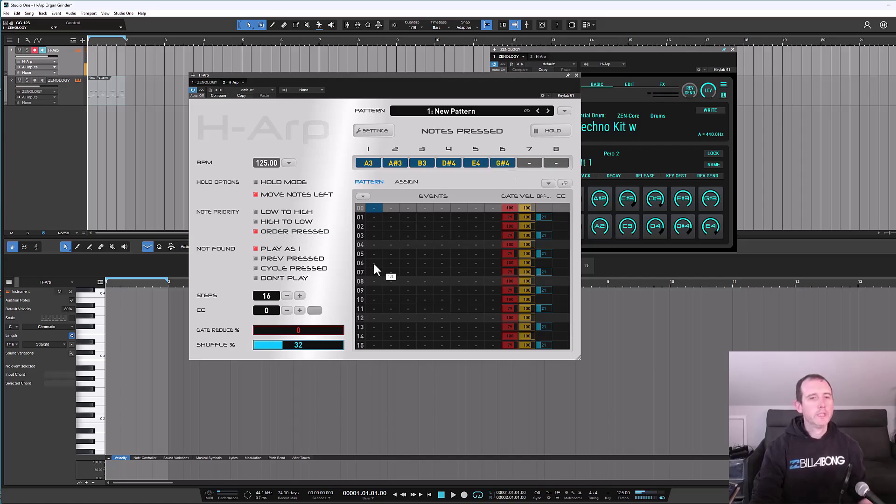
# - Enter alternating 1/2 values across all 16 steps and shift the column up one row
pyautogui.click(376, 227)
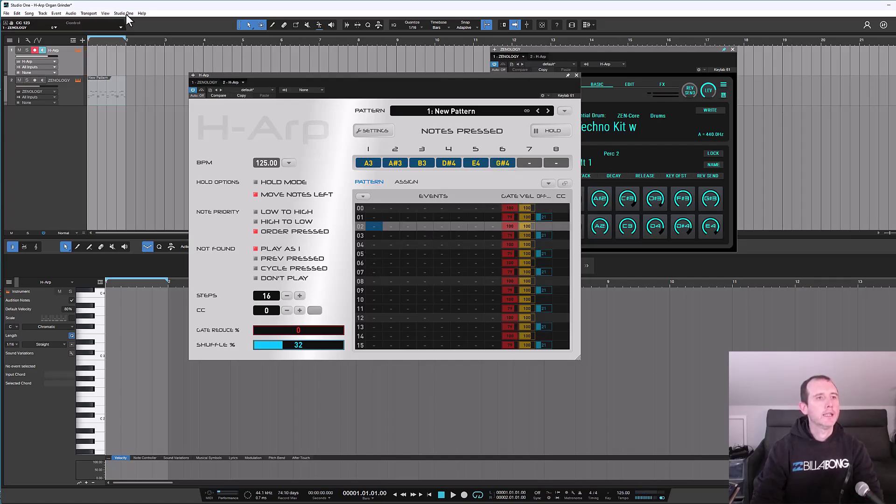
pyautogui.click(376, 208)
pyautogui.write('1')
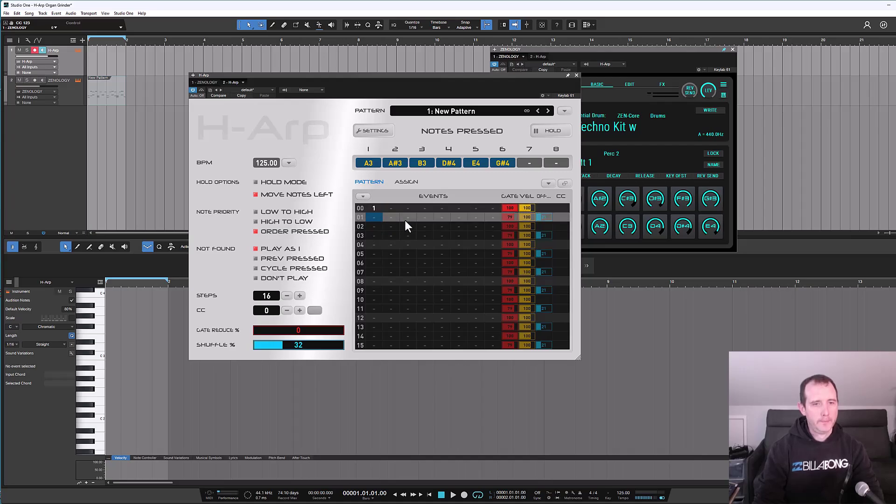
pyautogui.write('21212121212121')
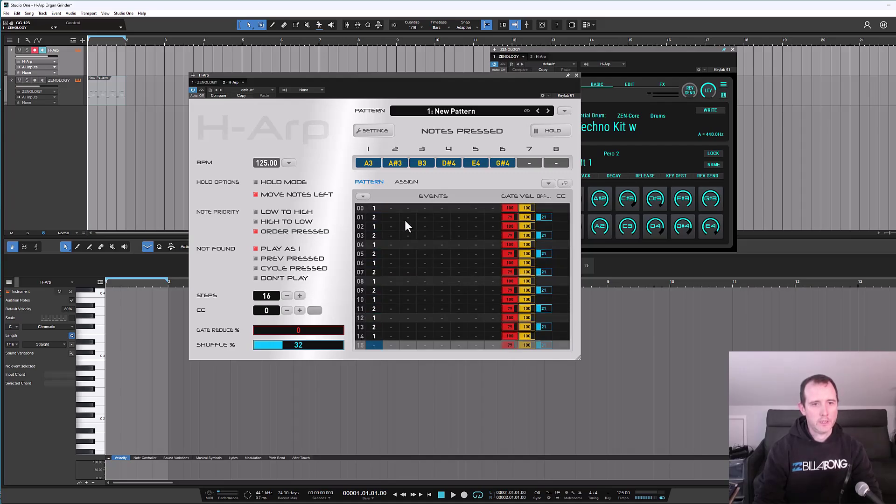
pyautogui.write('2')
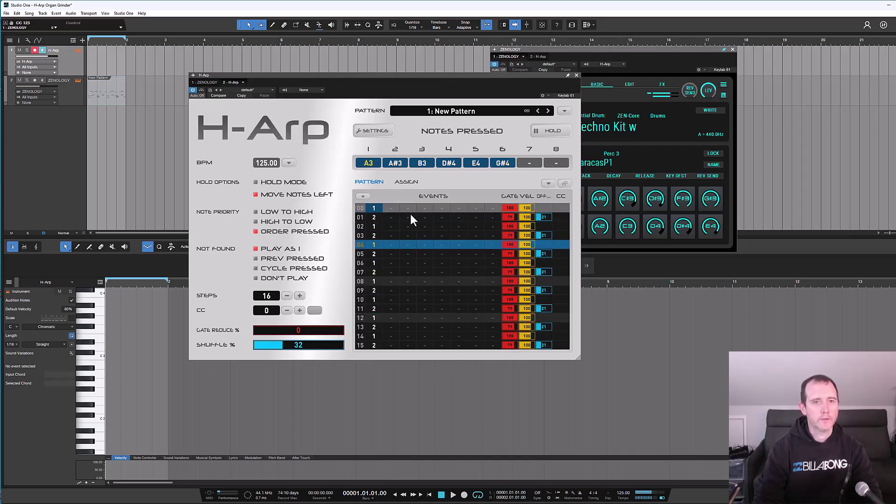
pyautogui.click(385, 236)
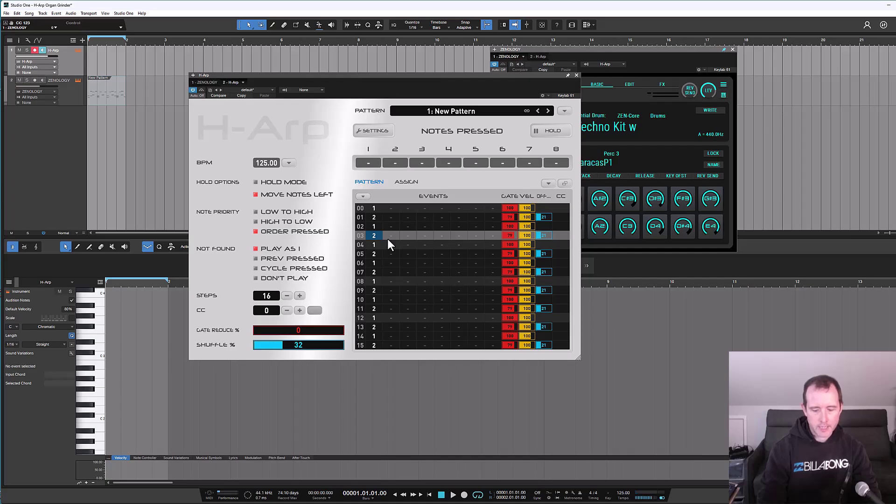
pyautogui.hotkey('ctrl', 'Up')
pyautogui.press('Down')
pyautogui.press('Down')
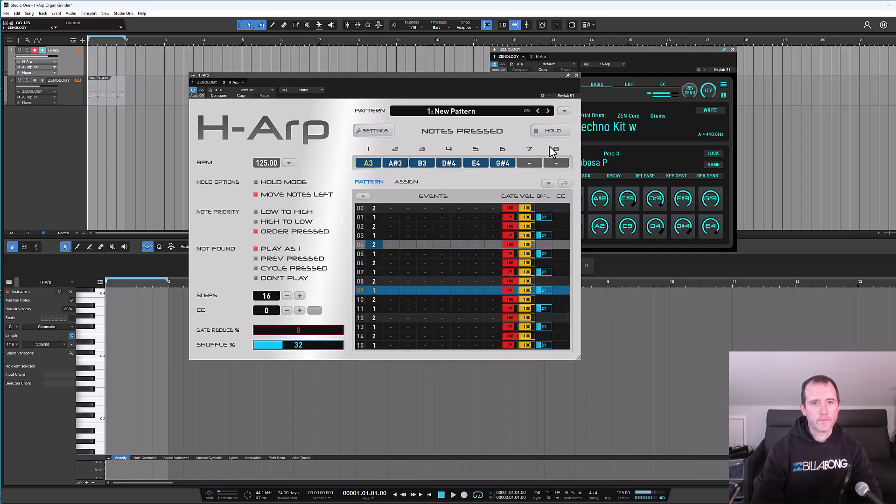
# - Stop playback of the layered 3–6 pattern and release H-Arp's held notes
pyautogui.click(79, 69)
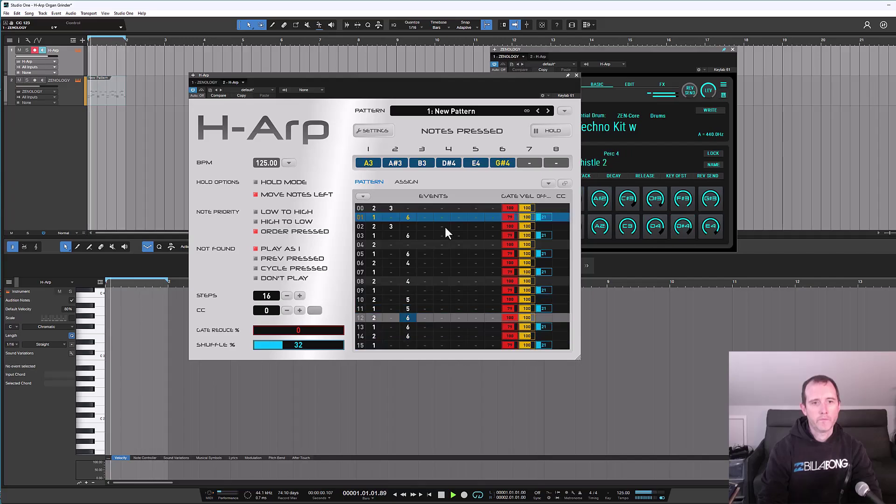
pyautogui.press('space')
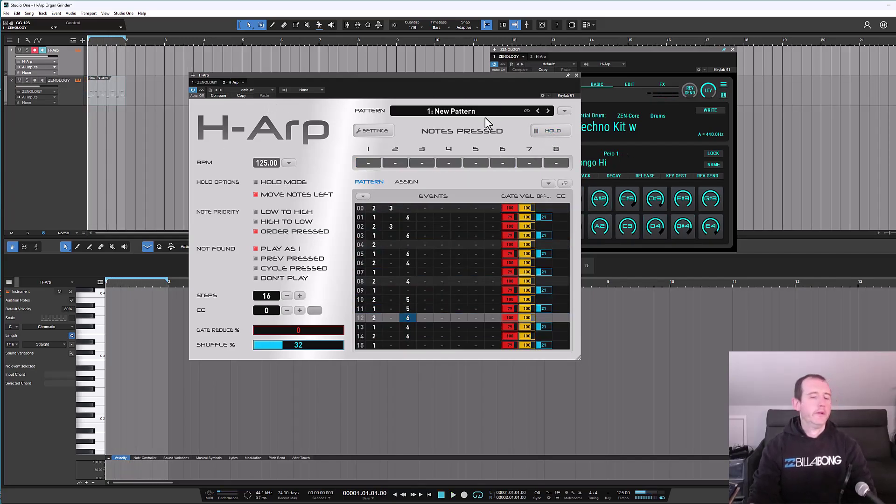
pyautogui.click(559, 134)
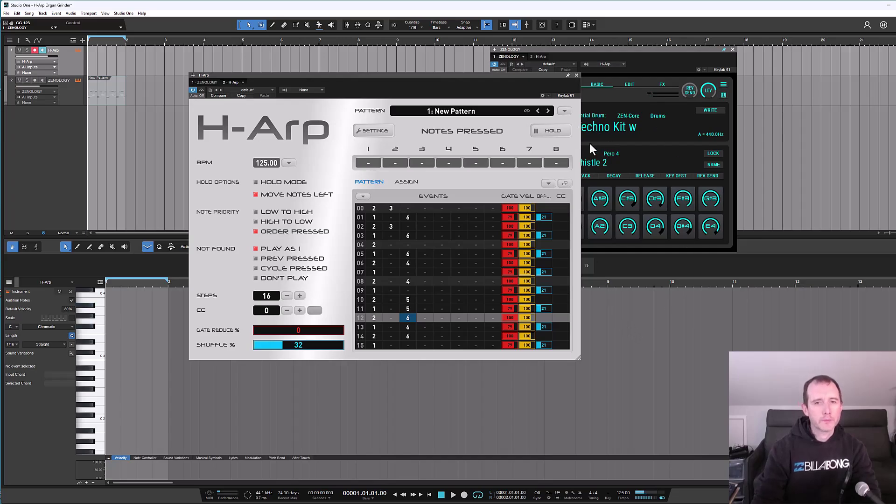
# - Export pattern 1 onto ZENOLOGY and duplicate the bar-1 clip across bars 2–4
pyautogui.moveTo(493, 80); pyautogui.dragTo(470, 165)
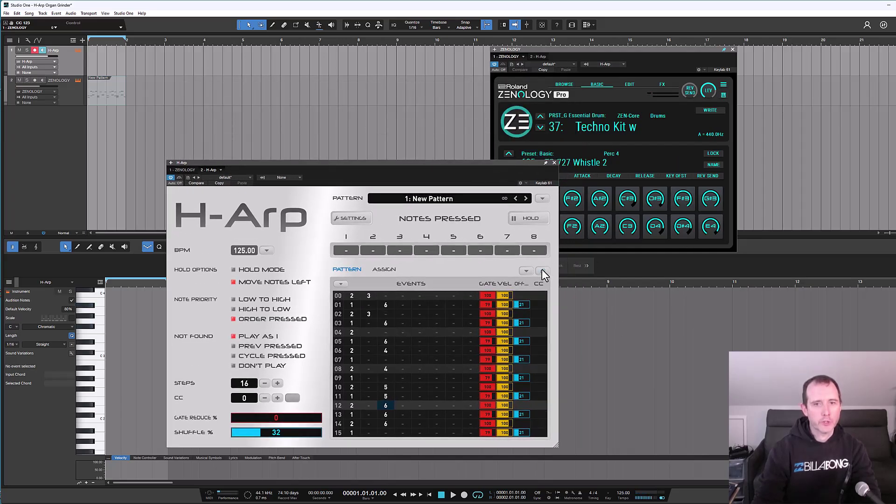
pyautogui.moveTo(541, 271); pyautogui.dragTo(260, 101)
pyautogui.moveTo(314, 94); pyautogui.dragTo(282, 101)
pyautogui.click(114, 103)
pyautogui.press('d')
pyautogui.press('d')
pyautogui.press('d')
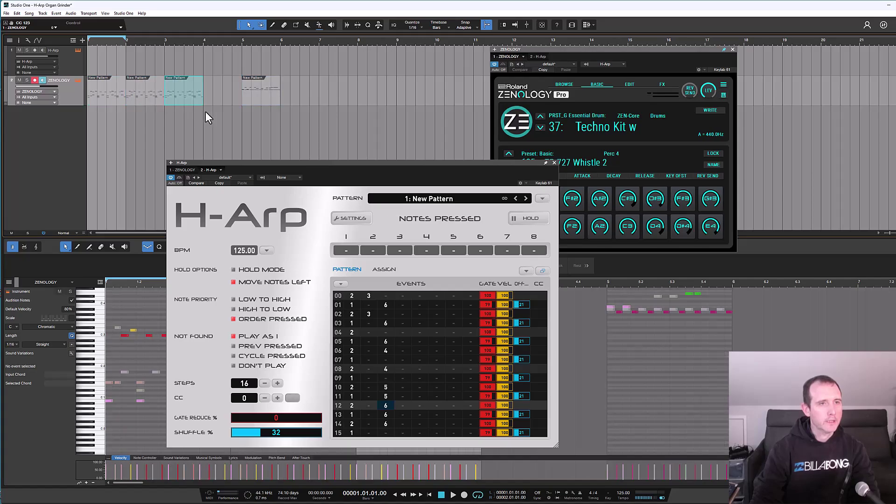
# - Place the pattern 1 clip at bar 5 and duplicate it into bars 6–8
pyautogui.moveTo(411, 97); pyautogui.dragTo(431, 99)
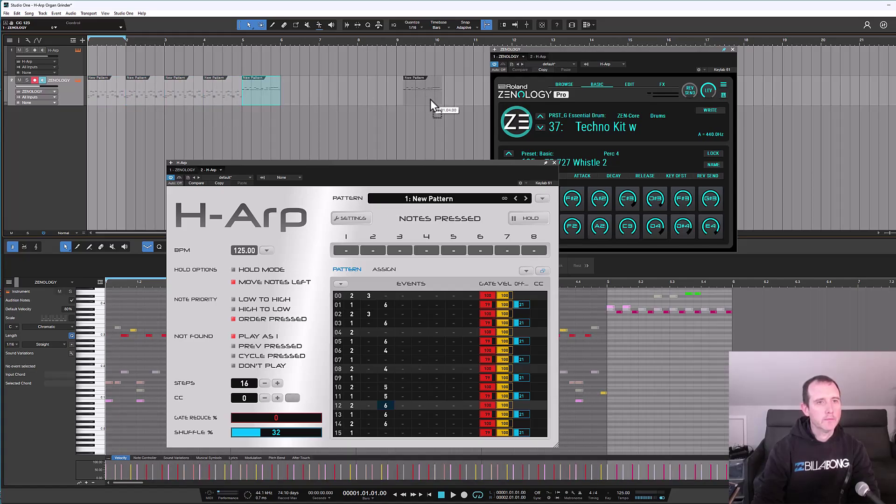
pyautogui.click(242, 104)
pyautogui.press('d')
pyautogui.press('d')
pyautogui.press('d')
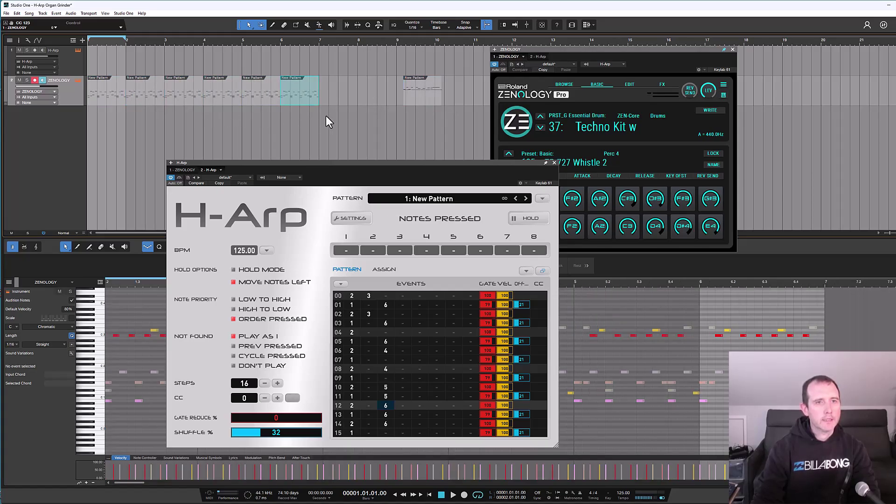
pyautogui.moveTo(421, 102); pyautogui.dragTo(261, 99)
pyautogui.press('d')
pyautogui.press('d')
pyautogui.press('d')
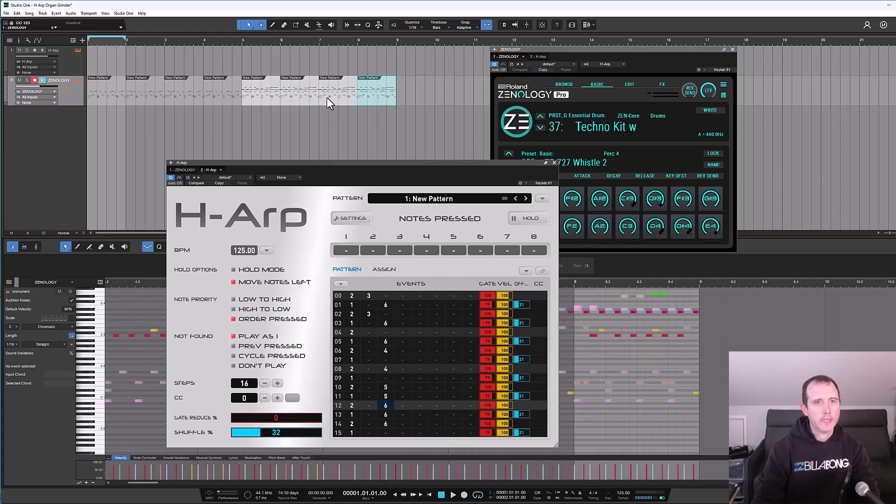
# - Extend the loop range to bars 1–9, close H-Arp and play from bar 1
pyautogui.moveTo(126, 41); pyautogui.dragTo(399, 42)
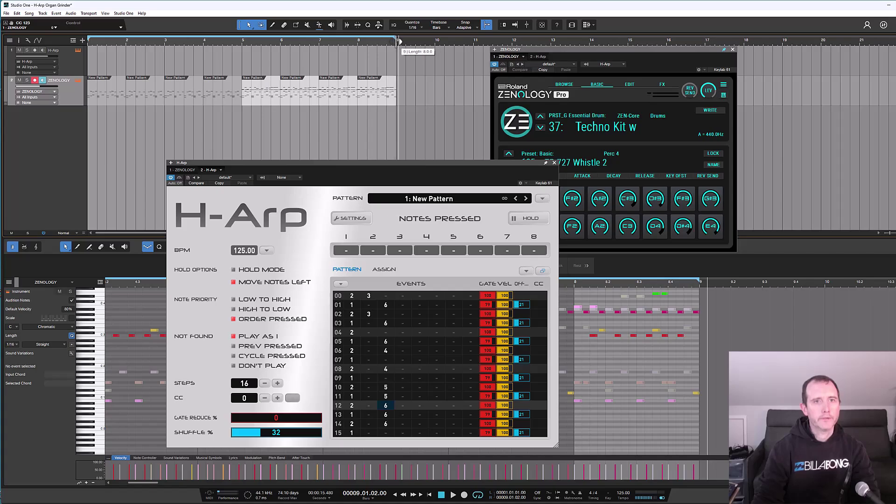
pyautogui.click(554, 162)
pyautogui.press('space')
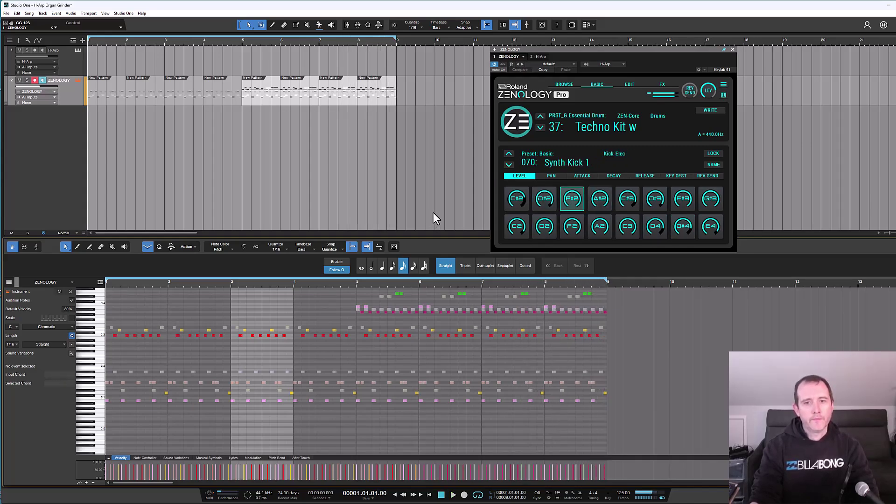
# - Stop playback, reopen H-Arp from track 1 and add an empty '2: New Pattern'
pyautogui.press('space')
pyautogui.click(80, 50)
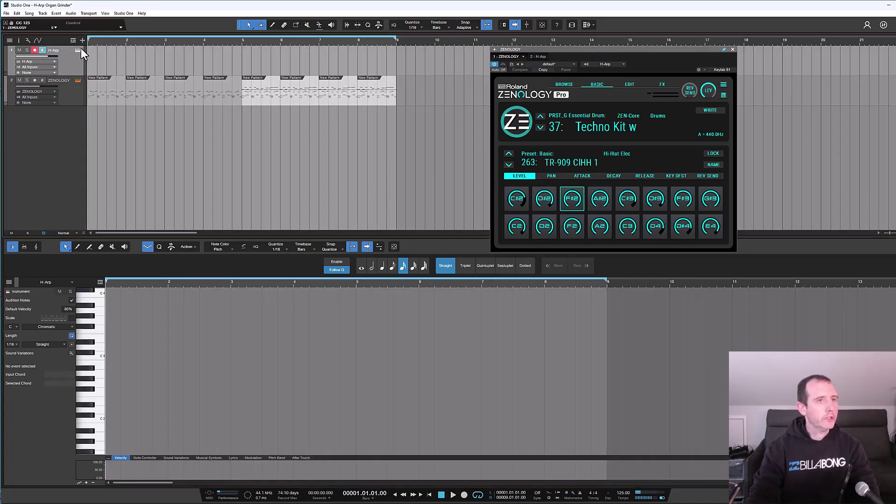
pyautogui.click(78, 50)
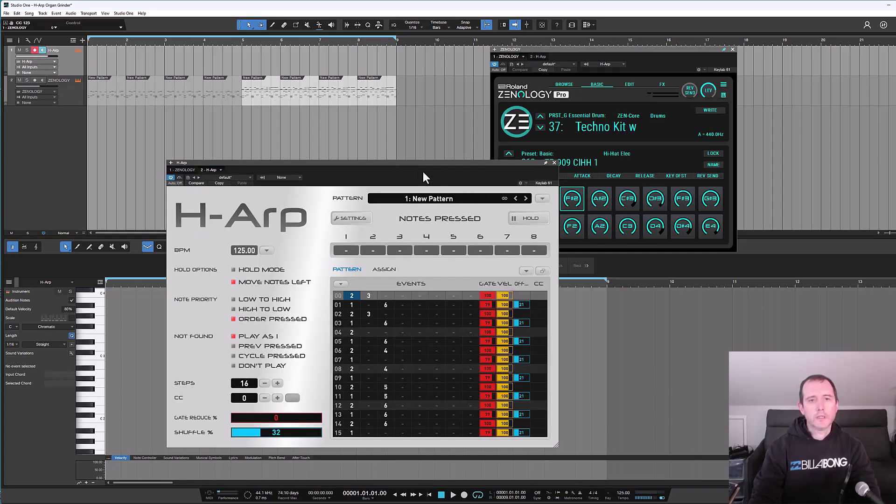
pyautogui.moveTo(413, 169); pyautogui.dragTo(399, 143)
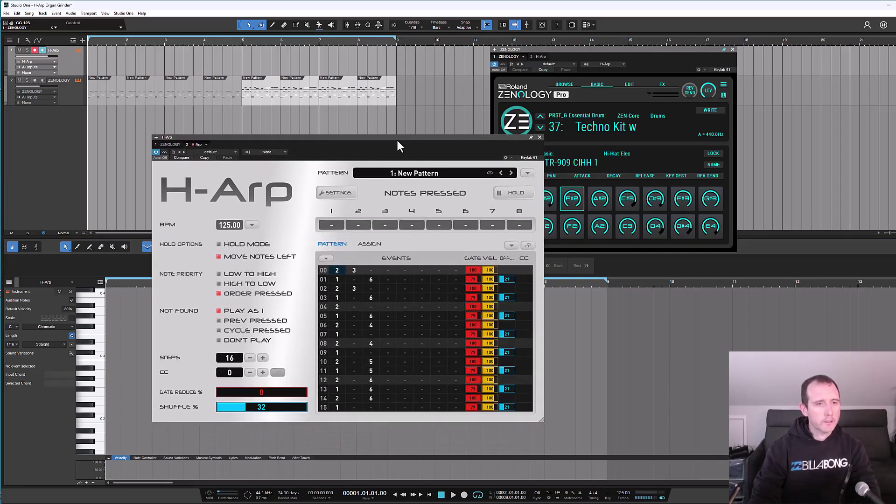
pyautogui.click(528, 172)
pyautogui.click(536, 198)
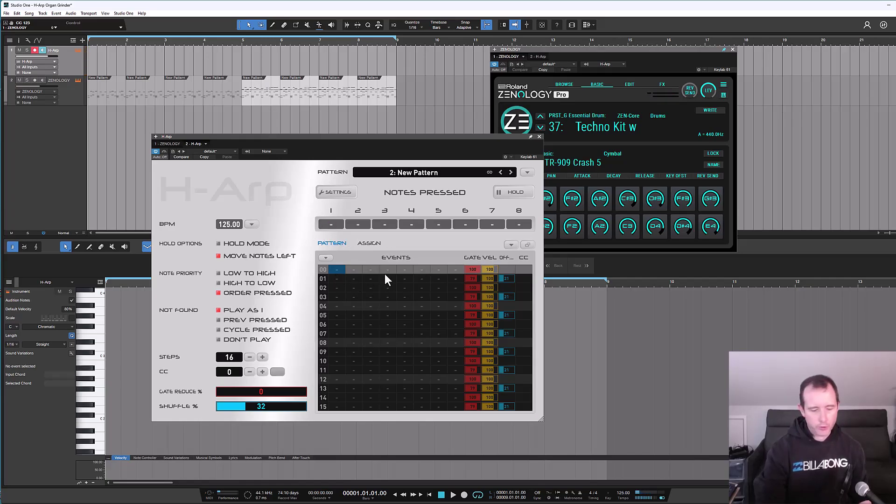
# - Enter note 1 on step 00 of pattern 2, drop it into the arrangement as a clip, and play the loop
pyautogui.write('1')
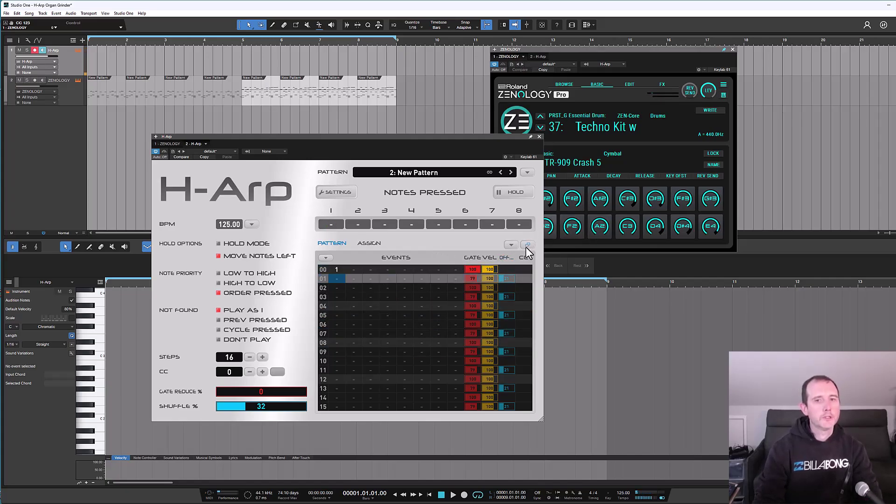
pyautogui.moveTo(527, 246); pyautogui.dragTo(151, 111)
pyautogui.click(100, 94)
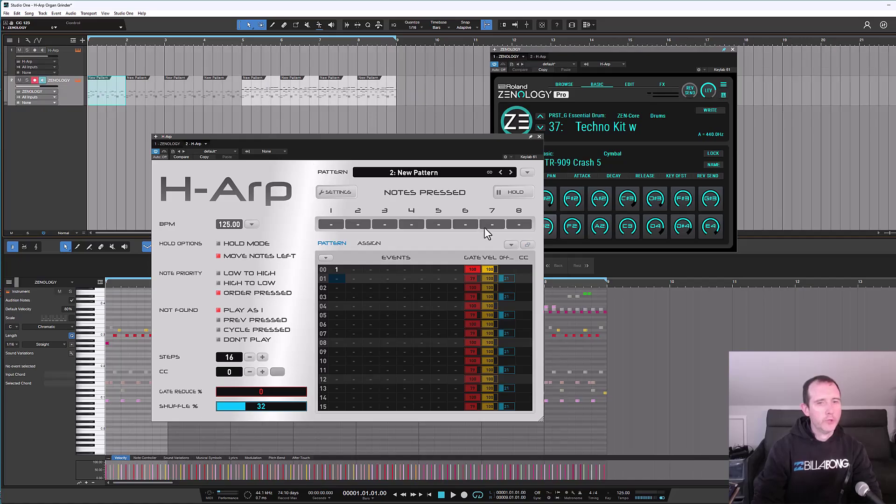
pyautogui.moveTo(527, 245); pyautogui.dragTo(257, 99)
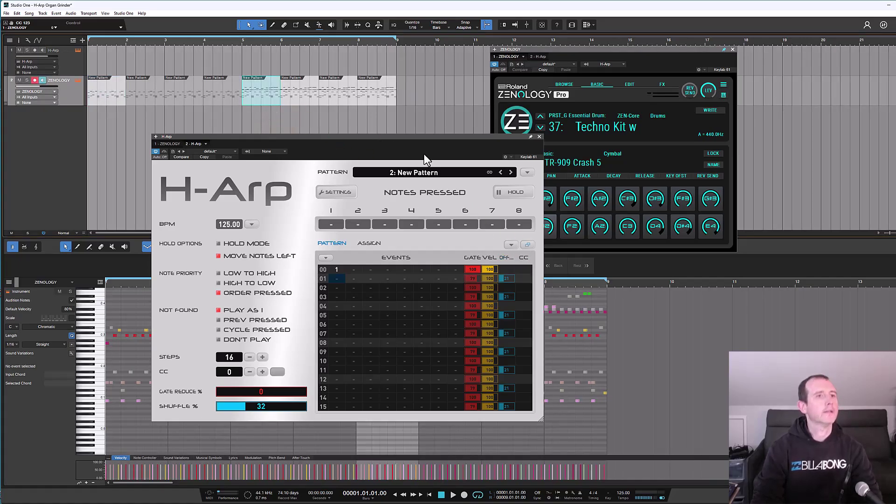
pyautogui.press('space')
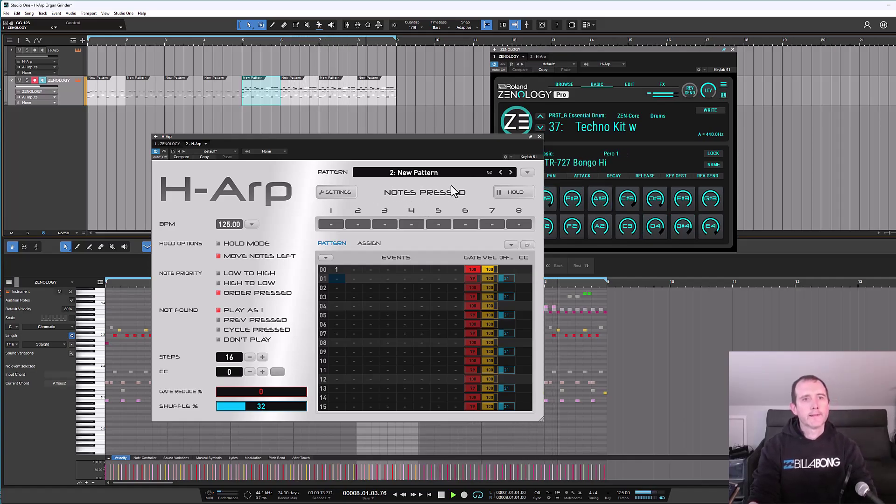
# - Stop playback and add note 1 on rows 04, 08 and 12 of pattern 2's Events grid
pyautogui.press('space')
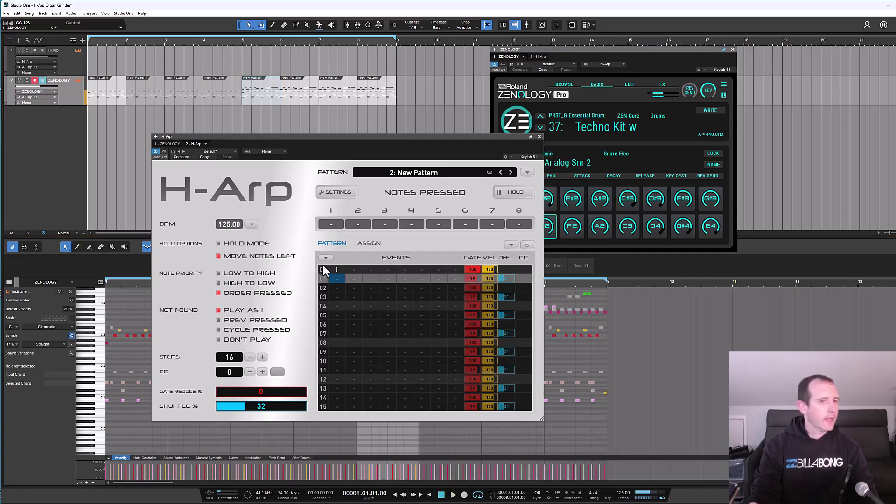
pyautogui.click(336, 272)
pyautogui.press('Down')
pyautogui.press('Down')
pyautogui.press('Down')
pyautogui.press('Down')
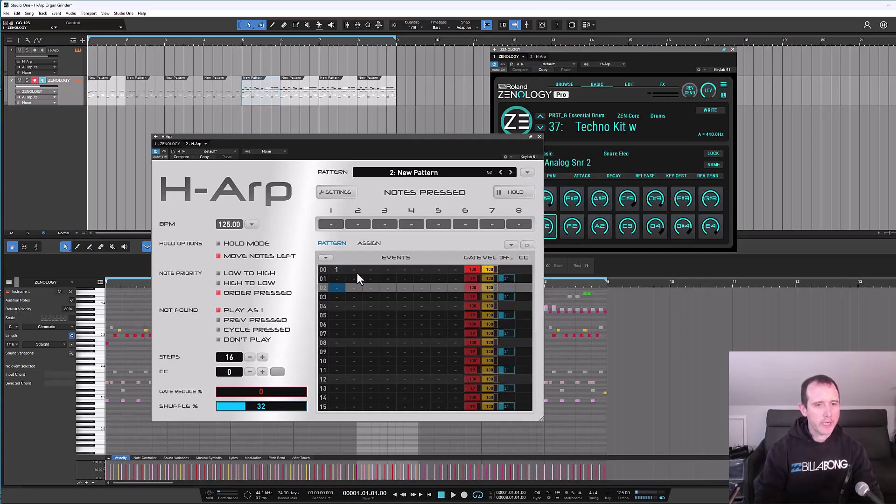
pyautogui.write('1')
pyautogui.press('Down')
pyautogui.press('Down')
pyautogui.press('Down')
pyautogui.press('Down')
pyautogui.write('1')
pyautogui.press('Down')
pyautogui.press('Down')
pyautogui.press('Down')
pyautogui.press('Down')
pyautogui.write('1')
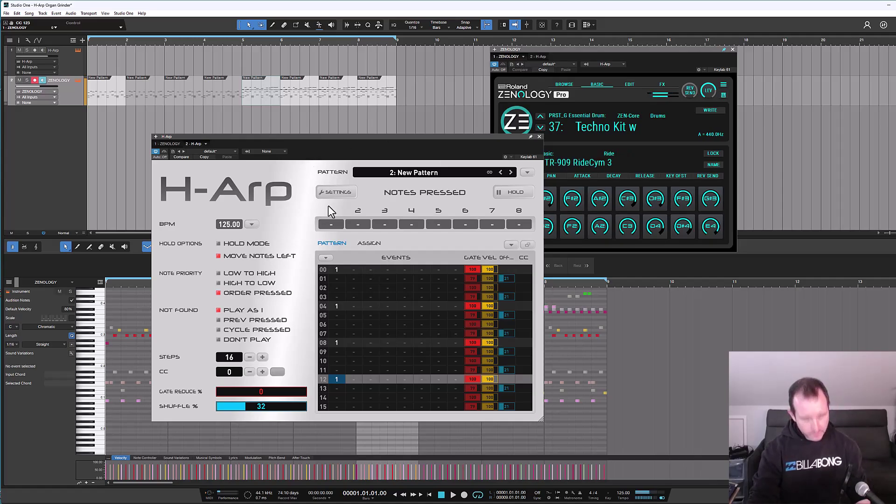
pyautogui.click(334, 270)
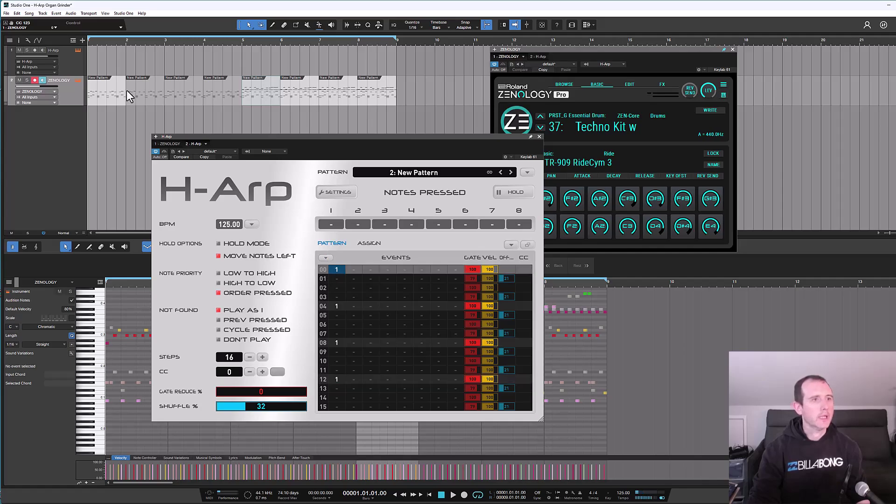
# - Copy a clip toward bar 3 and drop pattern 2 below the ZENOLOGY track
pyautogui.click(78, 68)
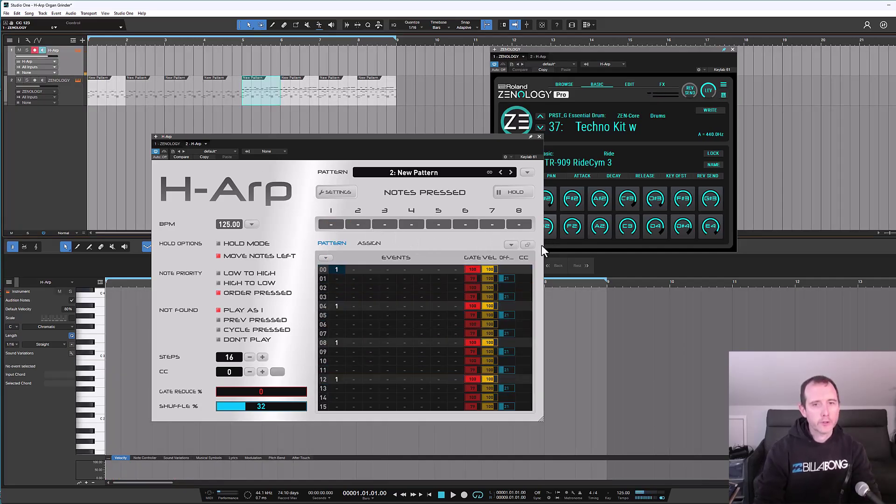
pyautogui.moveTo(248, 99); pyautogui.dragTo(178, 98)
pyautogui.moveTo(528, 243); pyautogui.dragTo(218, 98)
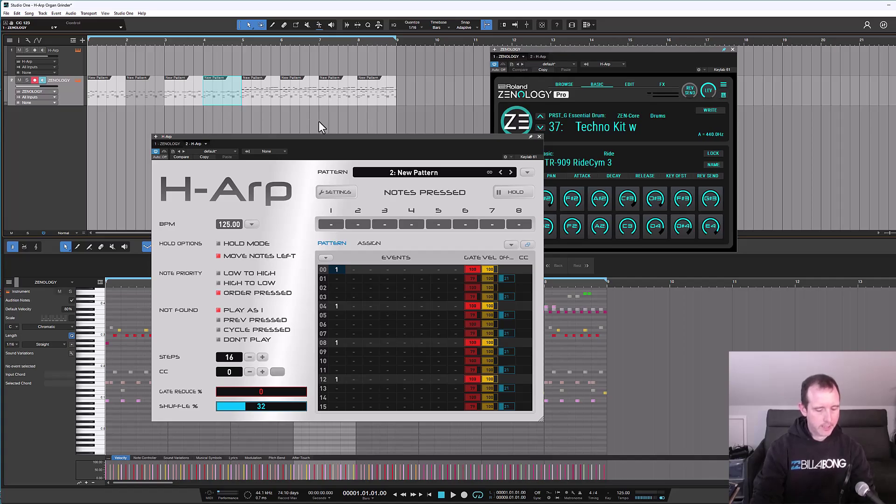
pyautogui.press('space')
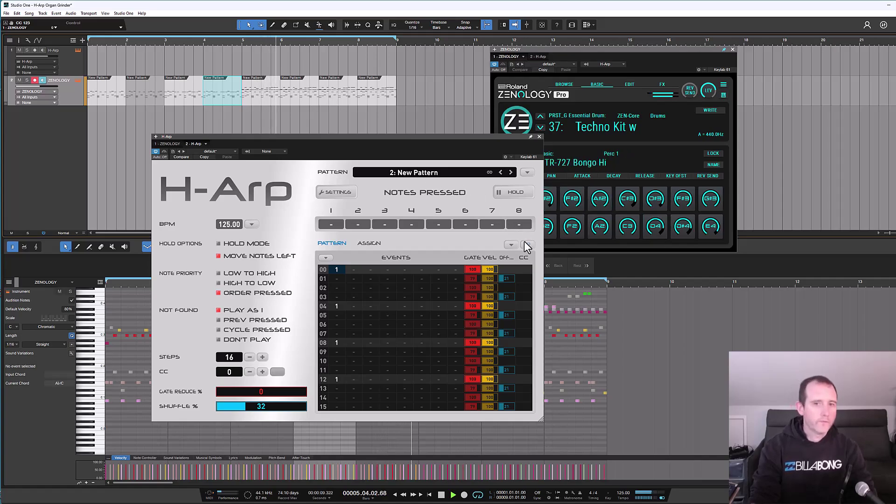
pyautogui.click(332, 94)
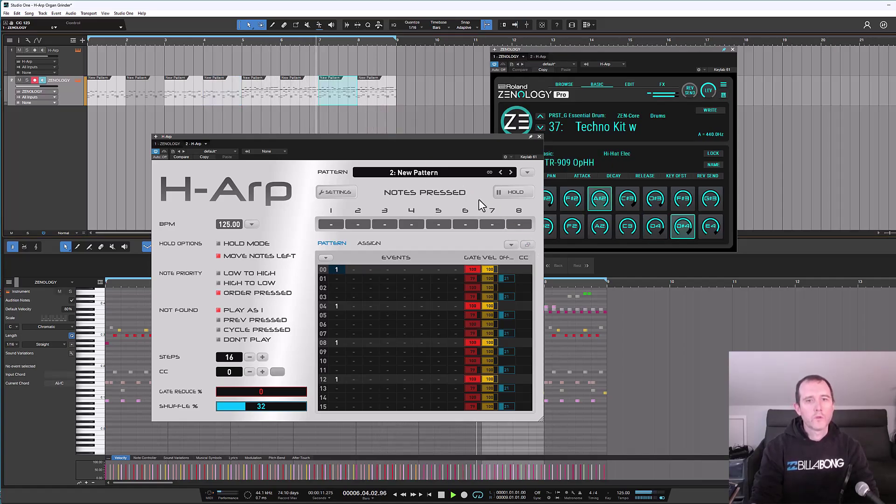
pyautogui.click(371, 93)
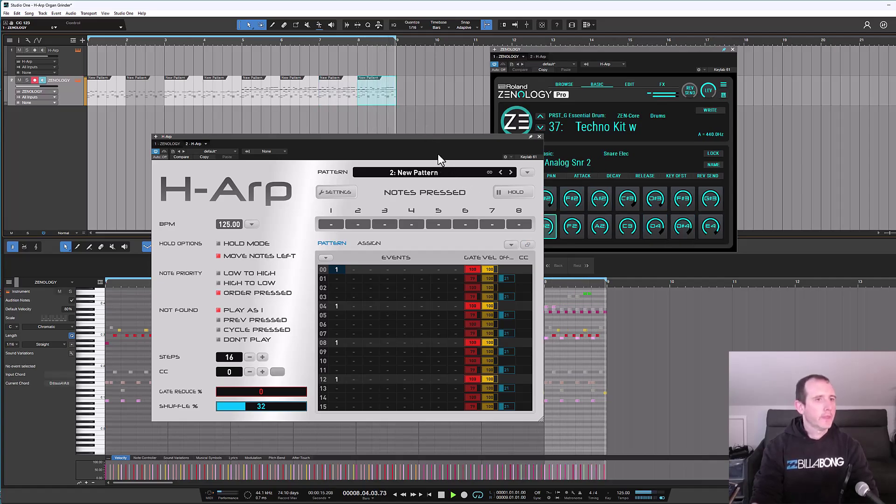
pyautogui.press('space')
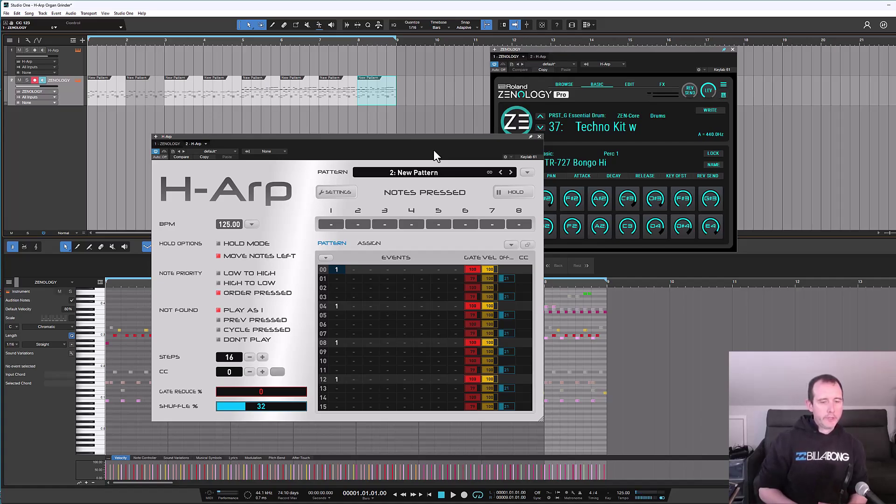
pyautogui.click(355, 270)
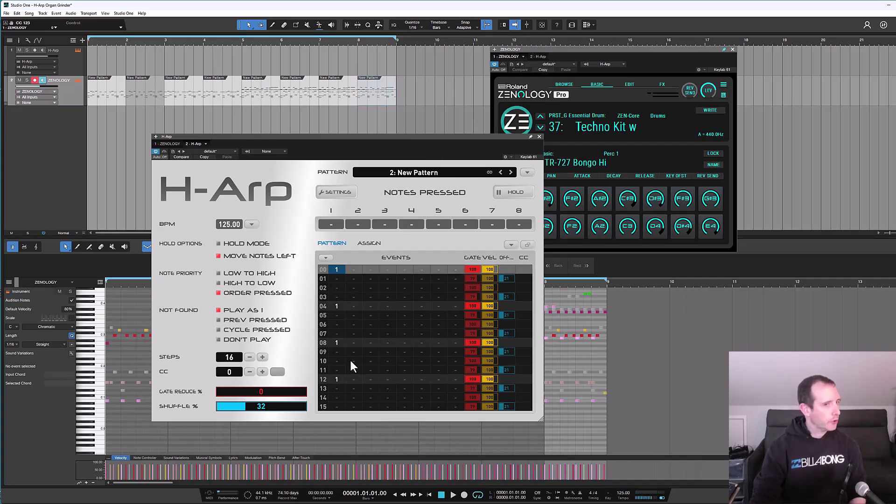